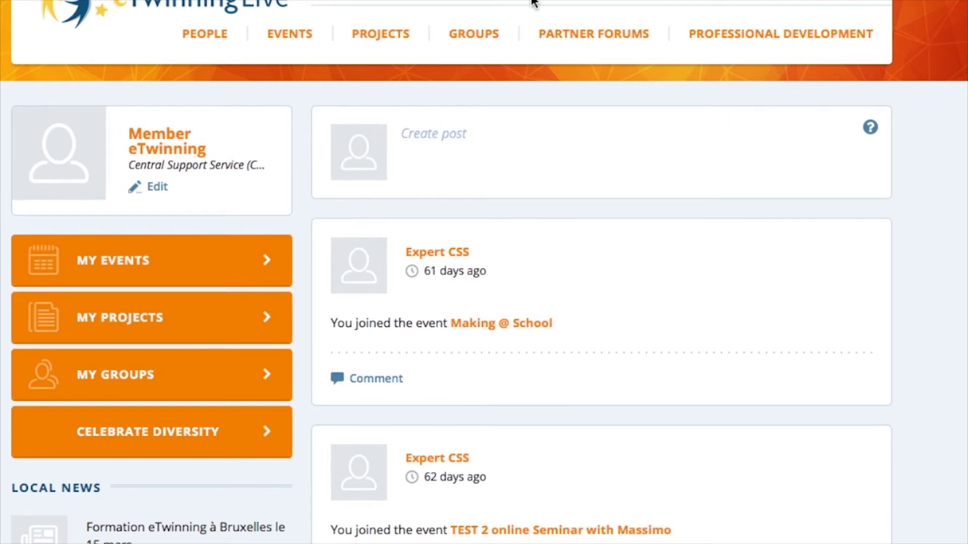
Step: Open the featured group Entrepreneurship in Education from the groups section
left_click(472, 35)
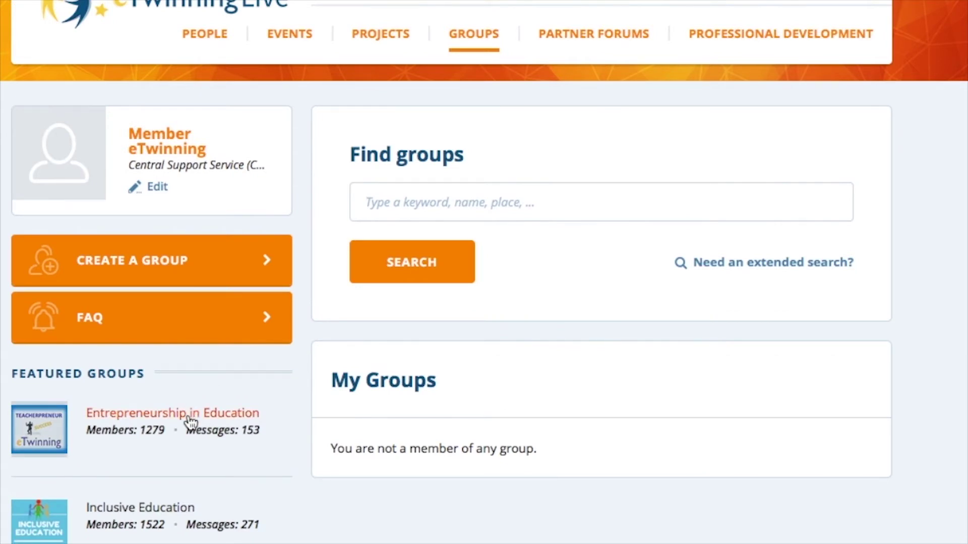
left_click(190, 417)
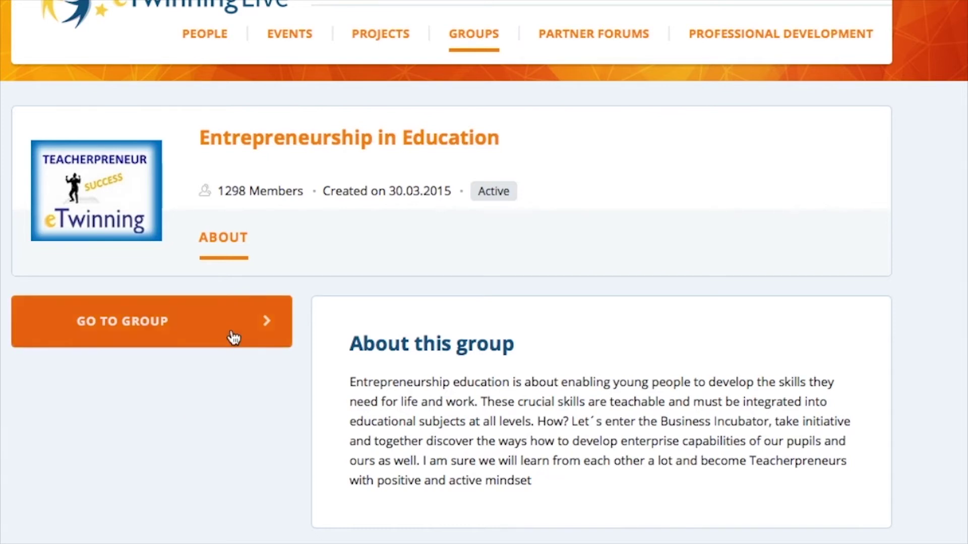
Step: Look through the professional development section, including the upcoming learning events and the past events
left_click(755, 44)
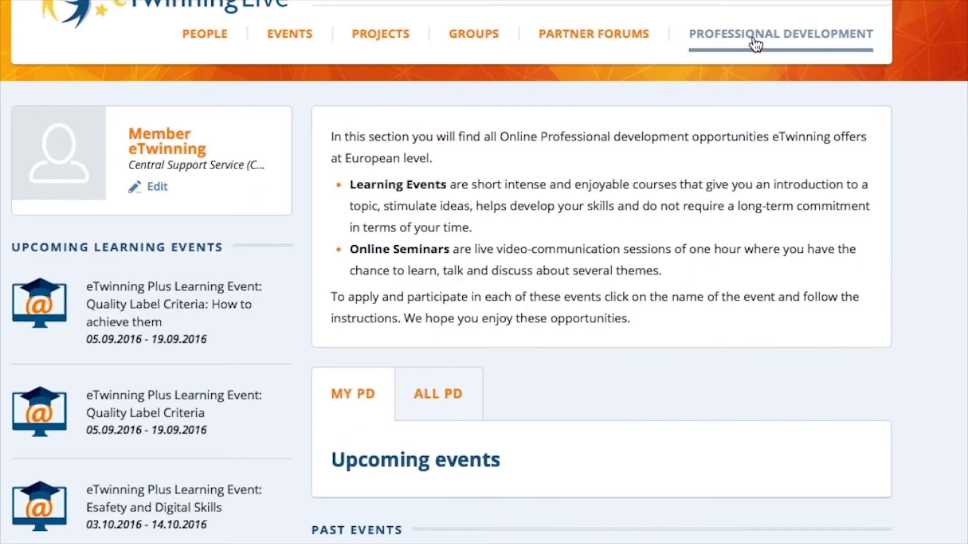
scroll(676, 328, "down", 10)
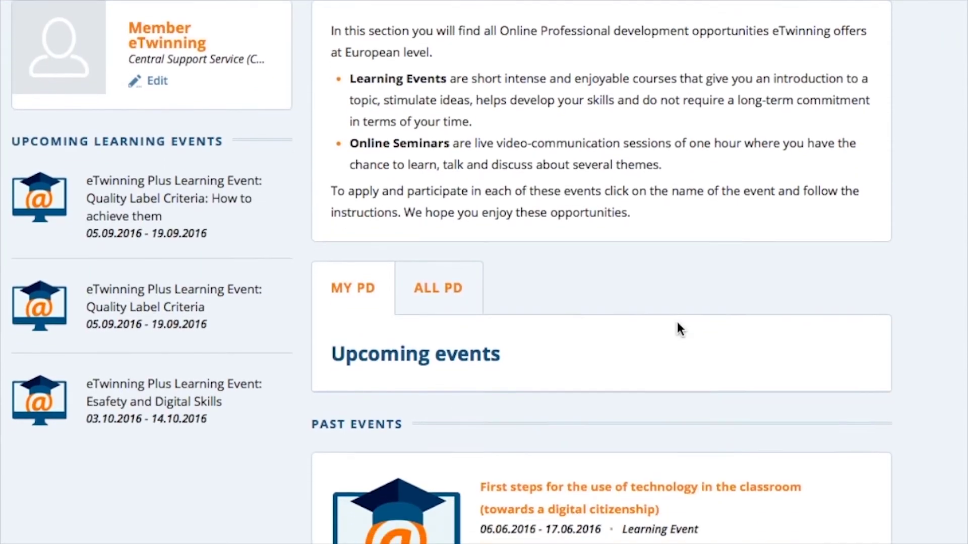
scroll(677, 324, "down", 5)
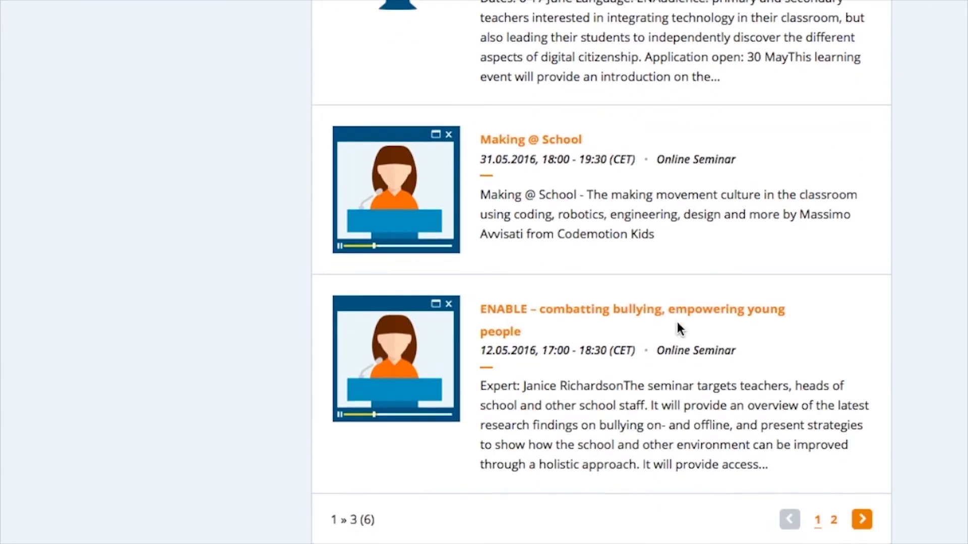
scroll(677, 325, "up", 13)
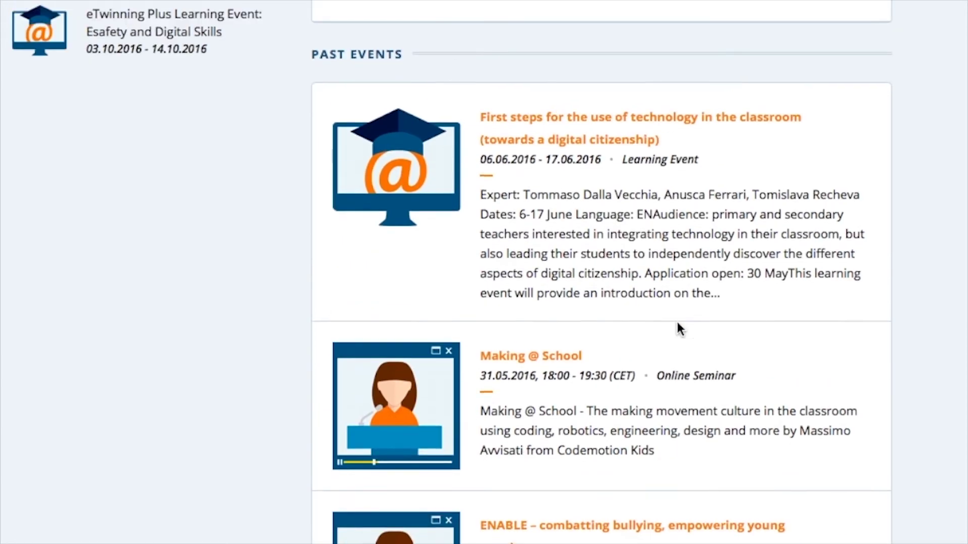
scroll(676, 327, "up", 2)
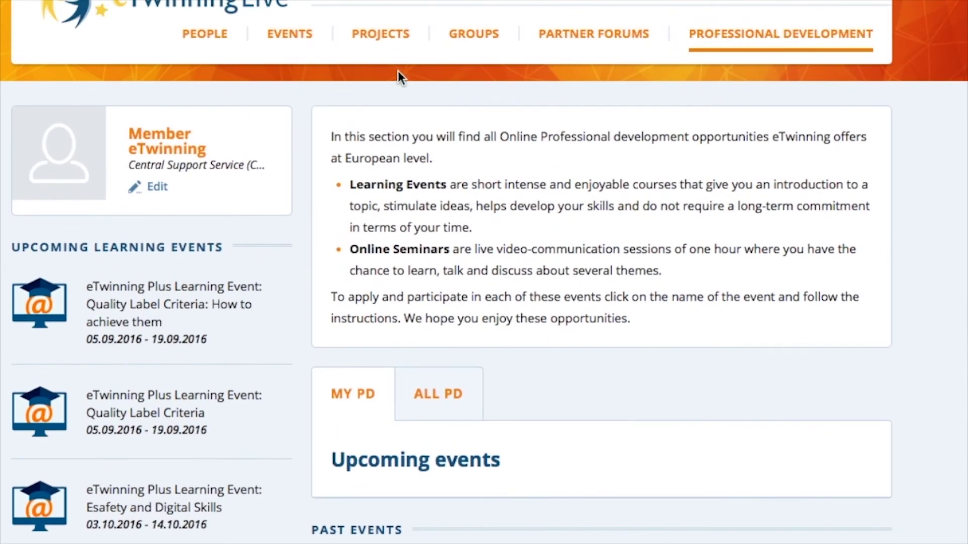
Step: Show the events taking place this week in the events section and review the list
left_click(295, 35)
left_click(459, 382)
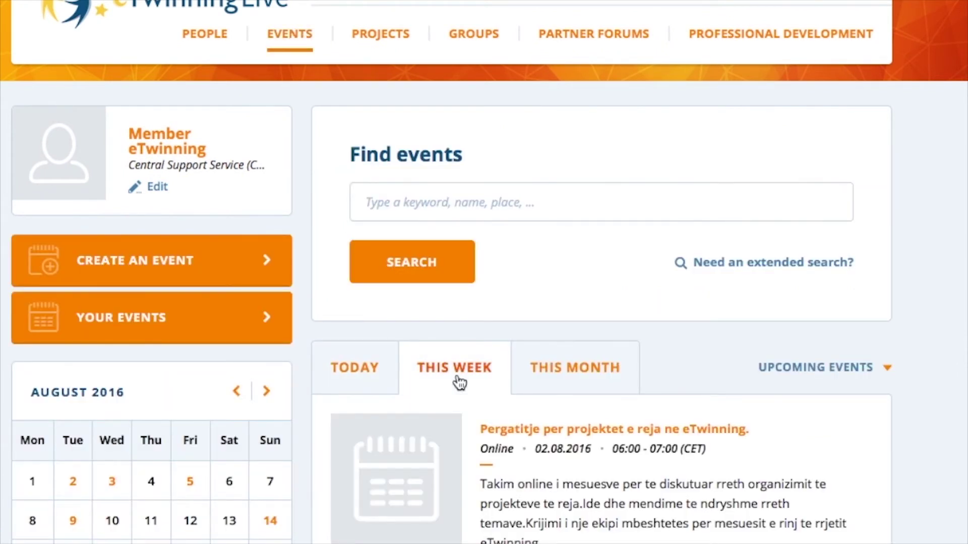
scroll(458, 383, "down", 8)
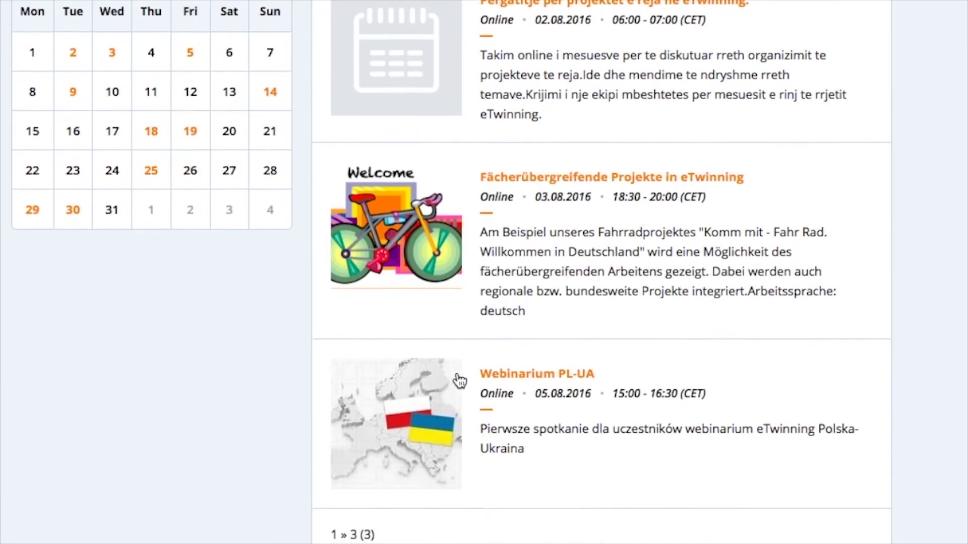
scroll(460, 382, "down", 1)
scroll(459, 382, "up", 7)
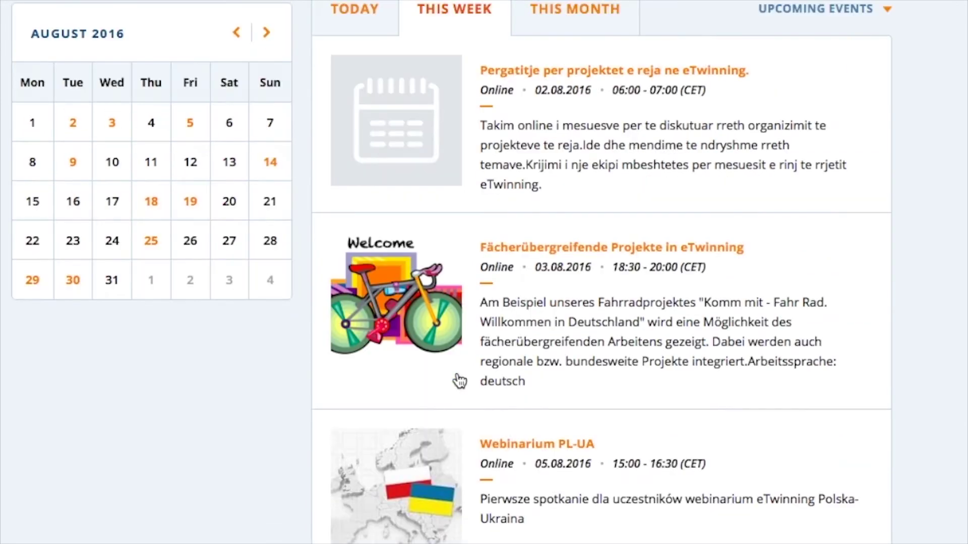
scroll(460, 382, "up", 2)
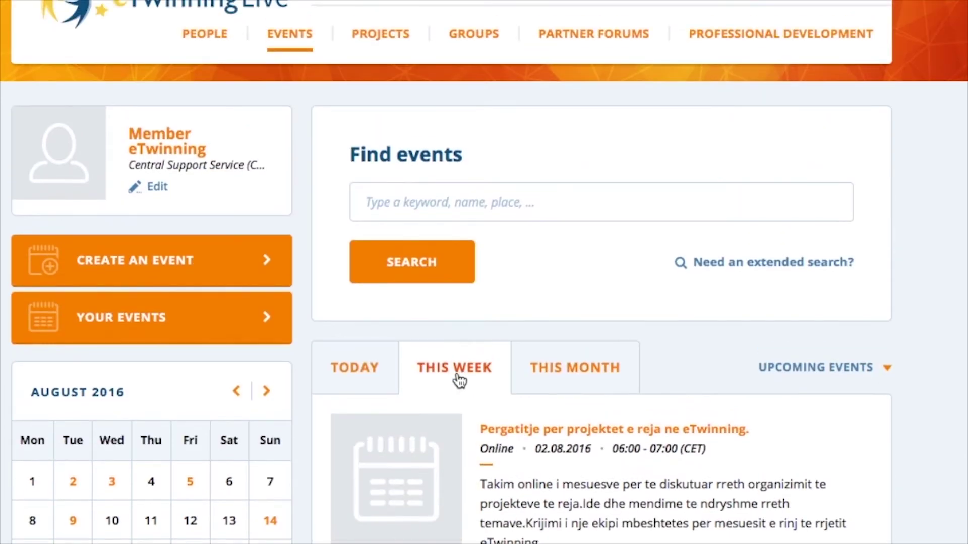
Step: Return to the home page, go to the people section and open the profile of the first new member
left_click(128, 2)
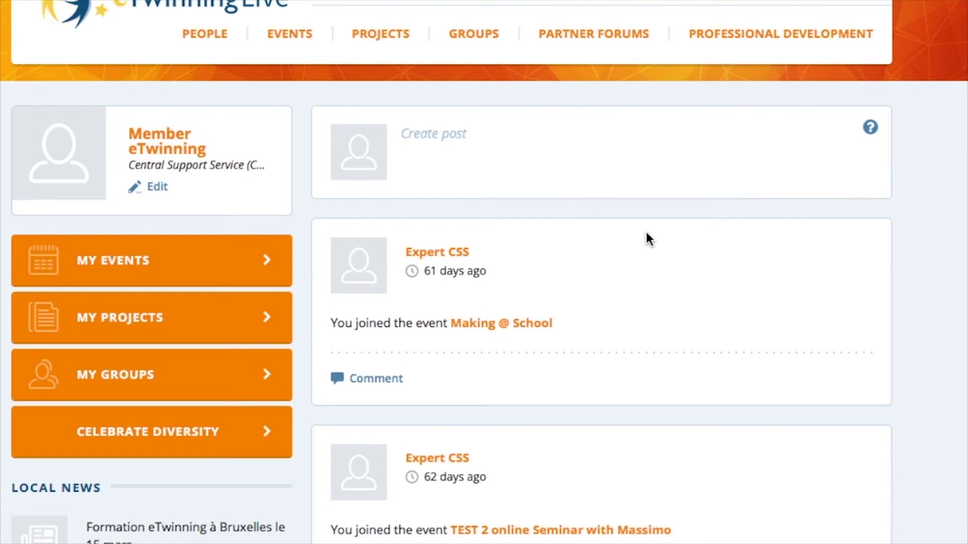
left_click(225, 34)
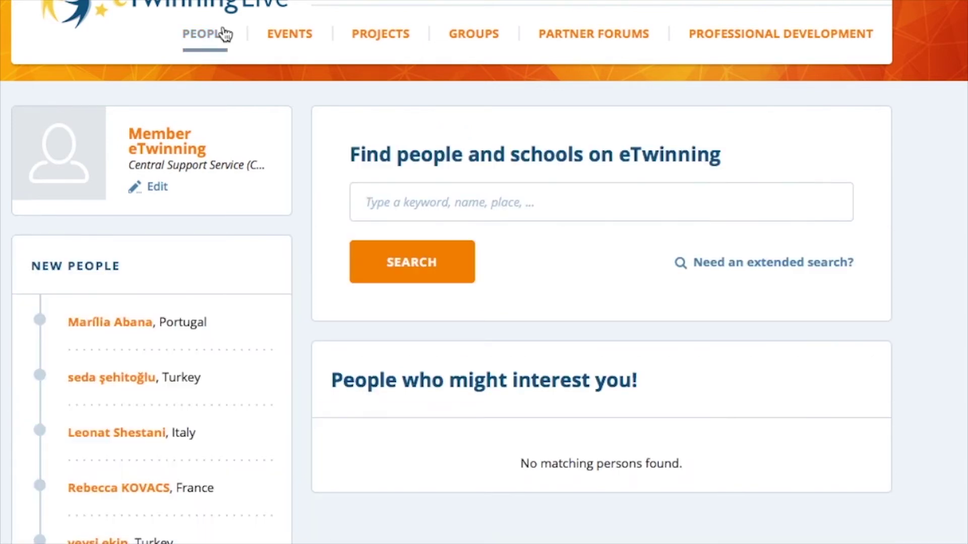
left_click(129, 323)
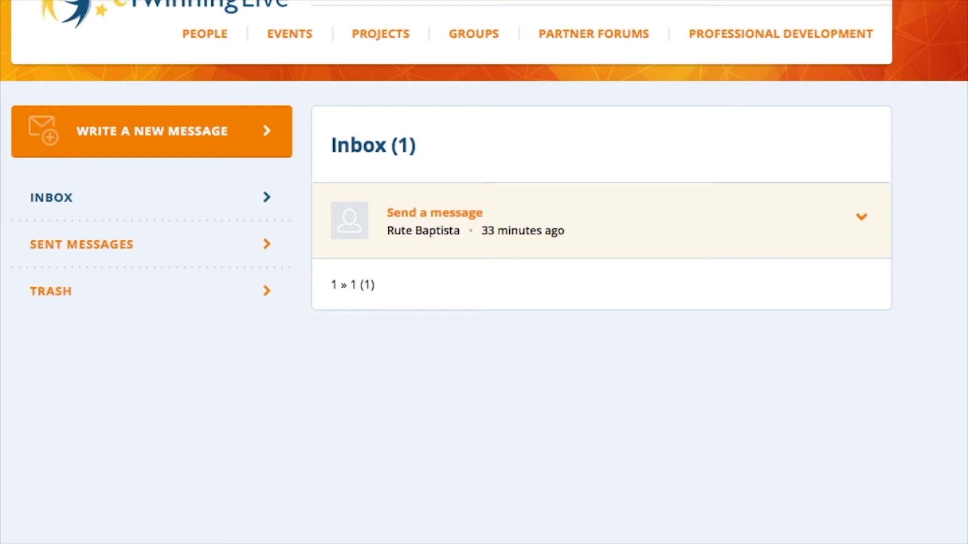
Step: Return to the home page and write a post on the timeline with the text "create post"
left_click(257, 5)
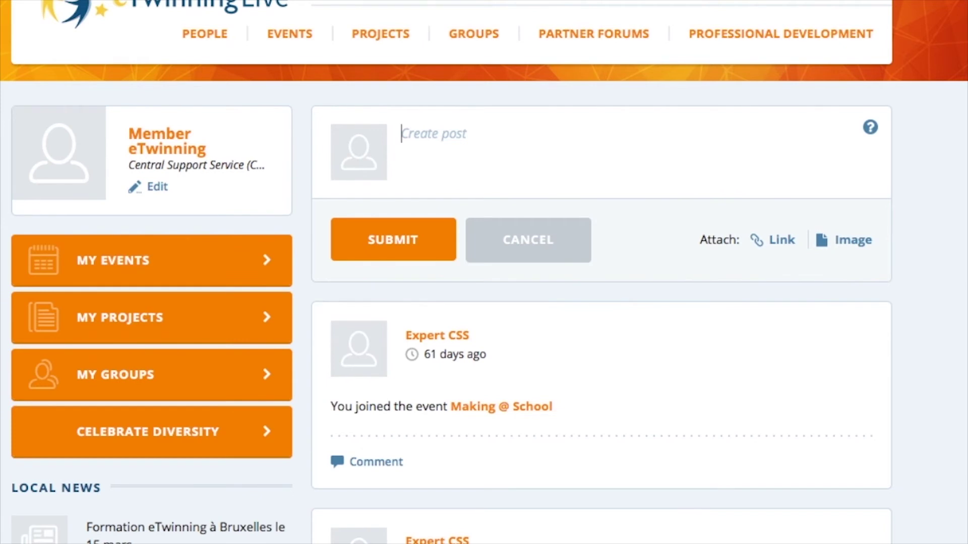
left_click(402, 133)
type("c")
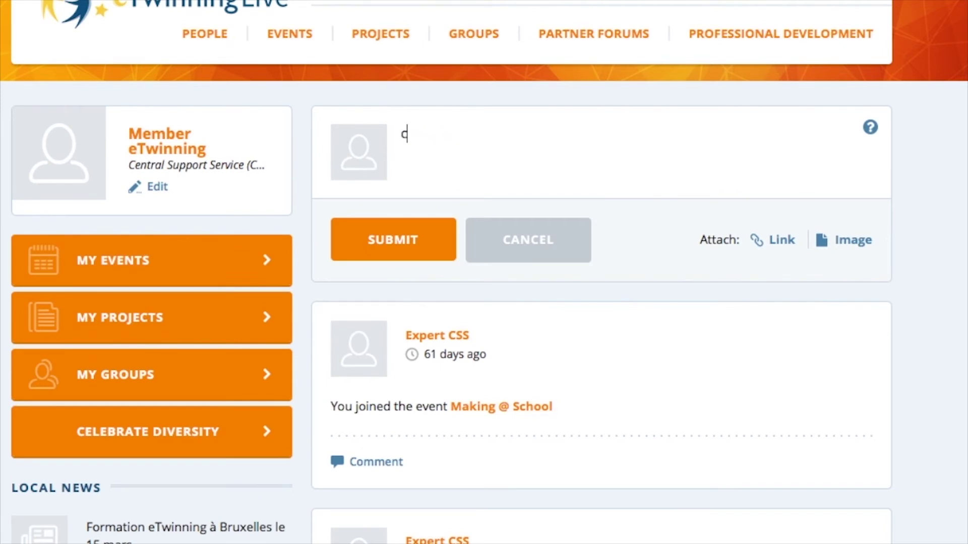
type("reate post")
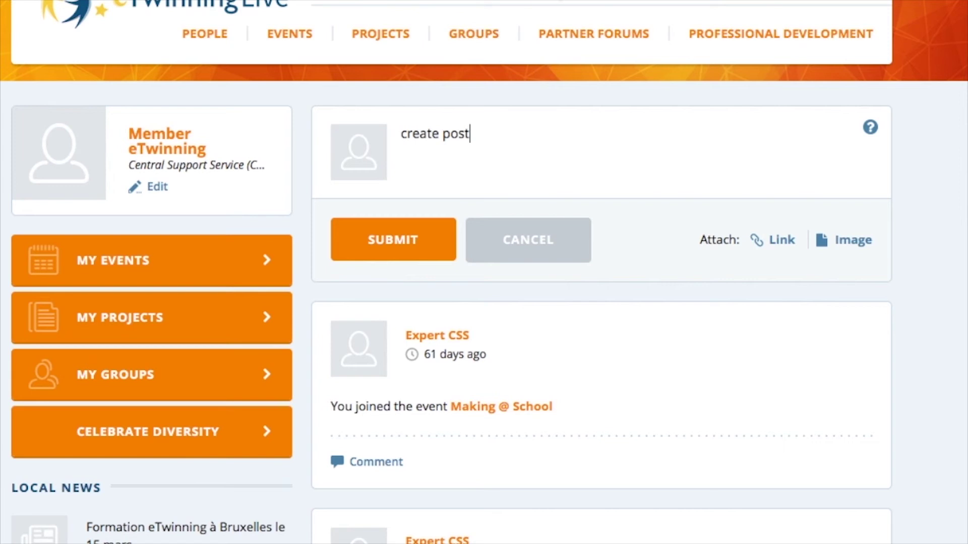
Step: Browse the threads of the eTwinning Projects: 4-11 partner forum and go back to the forum overview
left_click(614, 42)
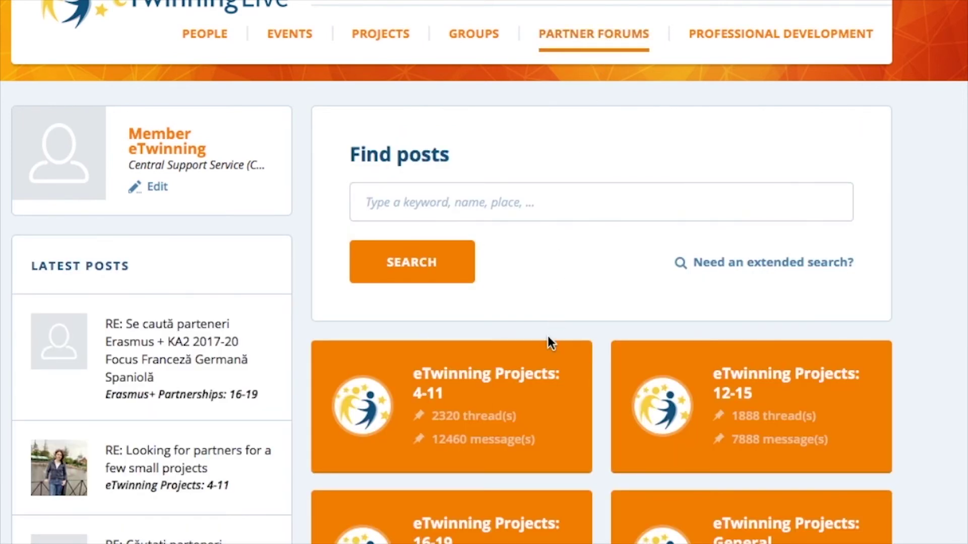
left_click(441, 438)
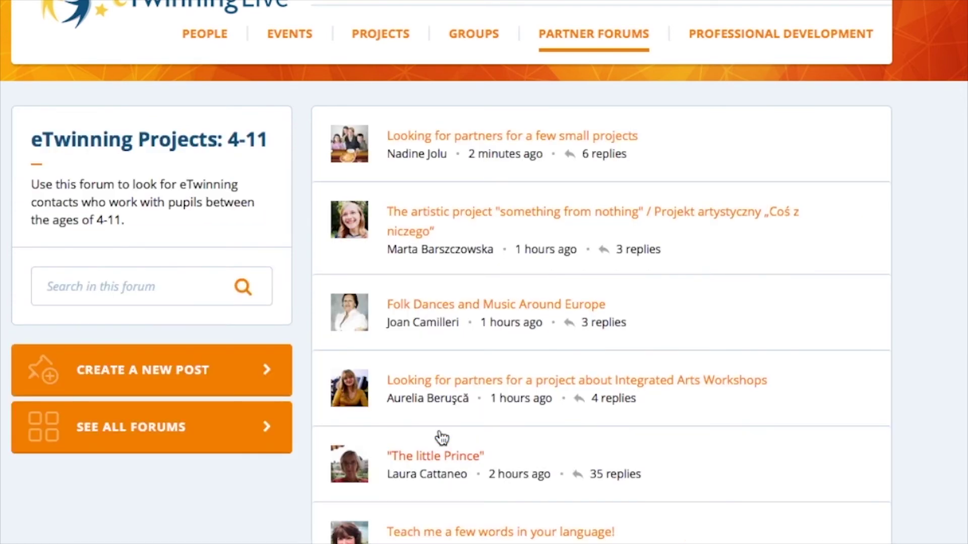
scroll(441, 438, "down", 4)
scroll(442, 438, "up", 3)
scroll(442, 438, "up", 2)
left_click(246, 379)
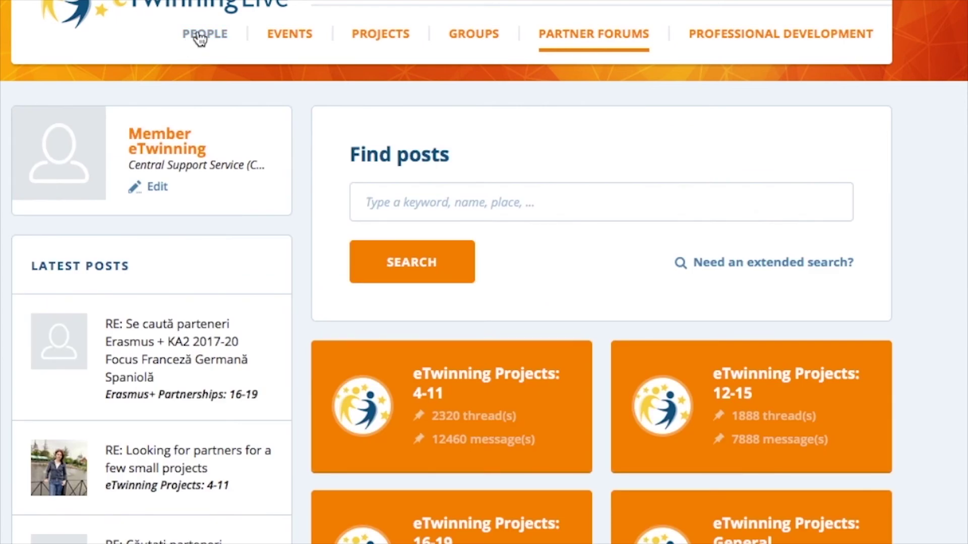
Step: Look over the people section and open the profile of the newest member from Portugal
left_click(201, 39)
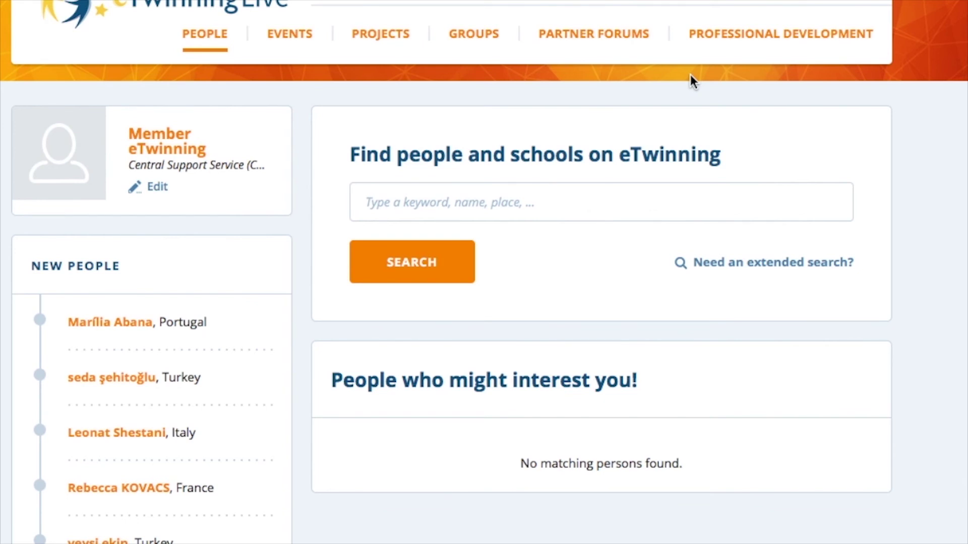
scroll(569, 351, "down", 5)
scroll(569, 353, "up", 4)
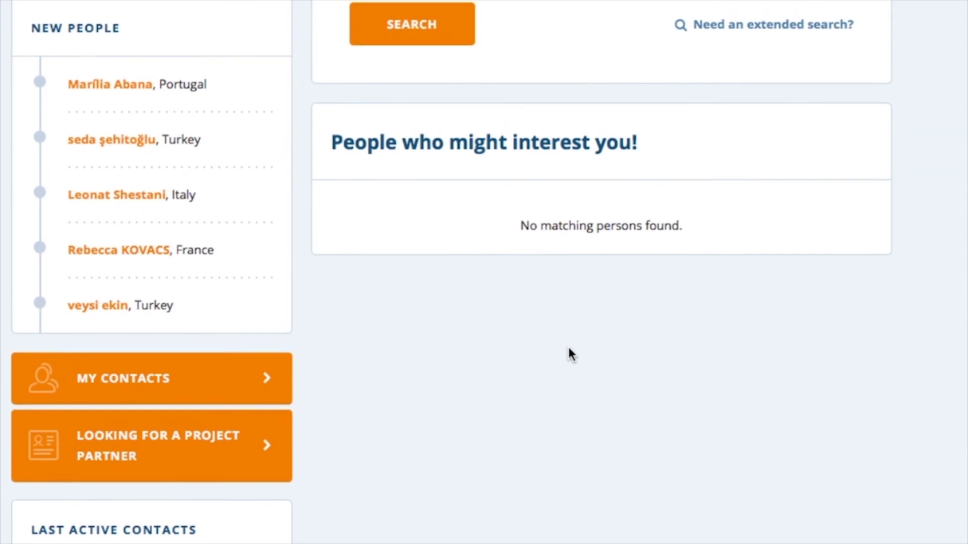
scroll(571, 354, "up", 1)
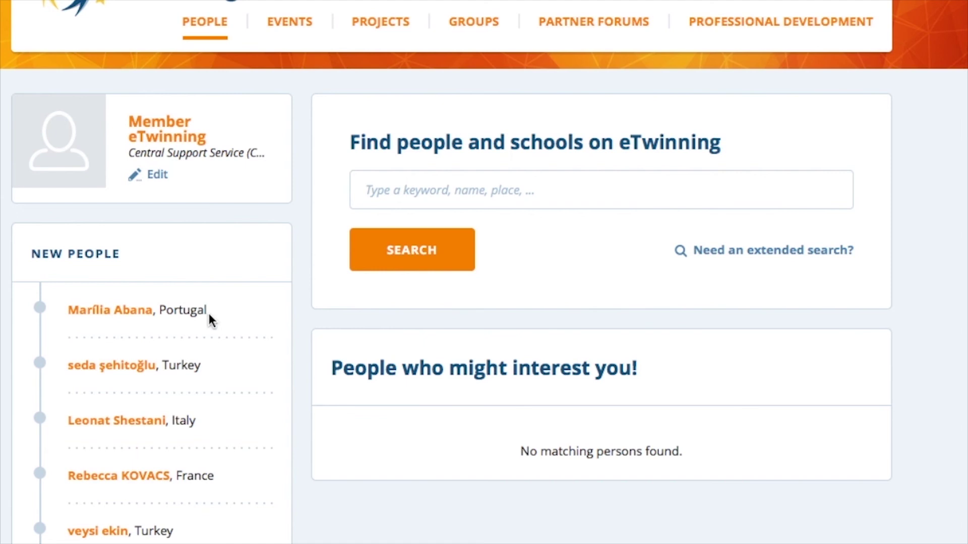
left_click(126, 311)
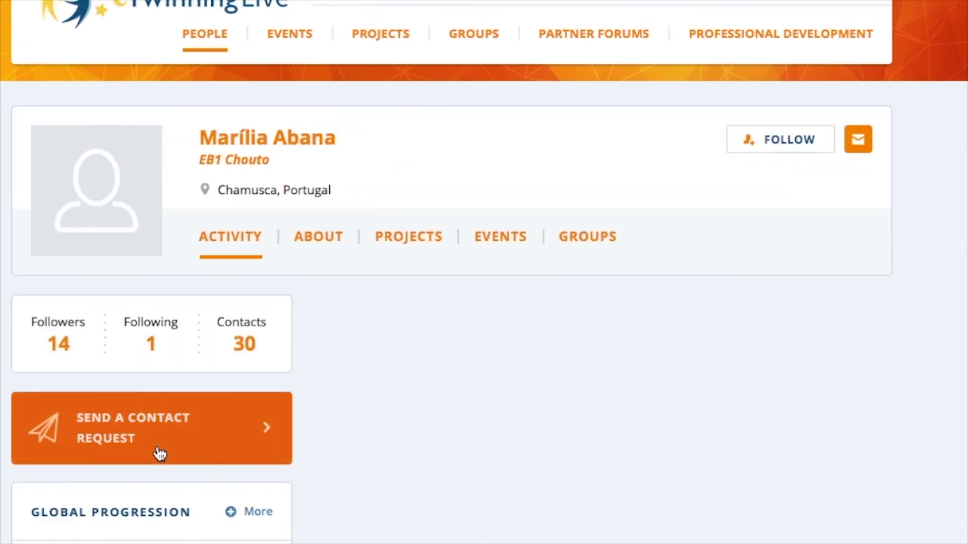